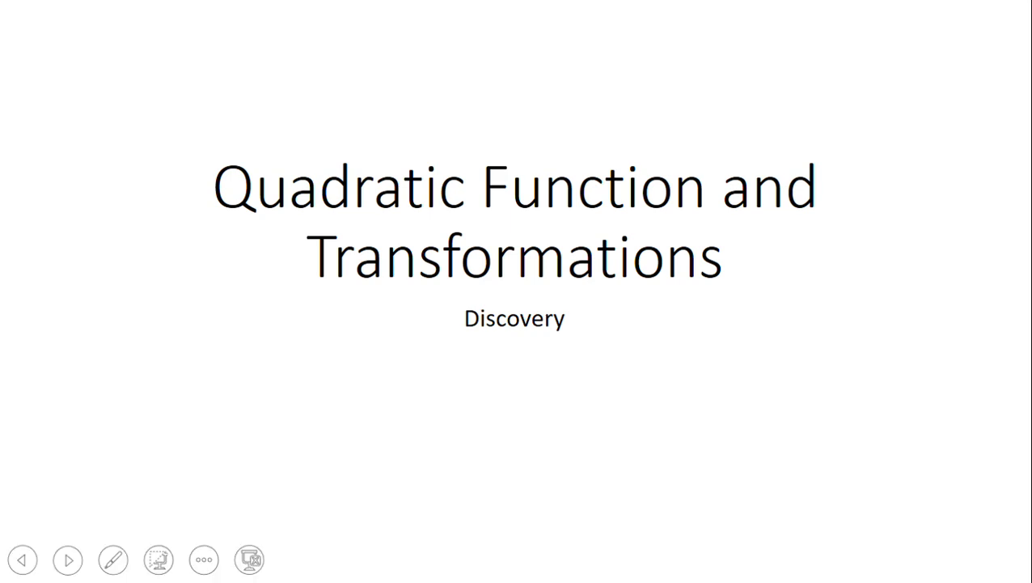
Step: On the Introduction slide, ink a table grid with 'x' and 'f(x)' row labels
{"action": "key", "text": "Right"}
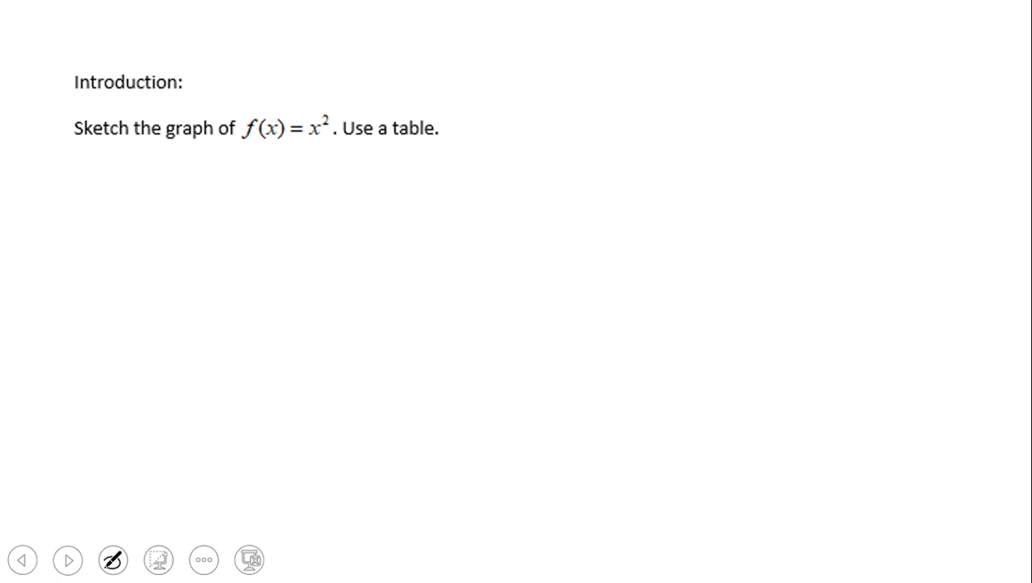
{"action": "left_click_drag", "start_coordinate": [129, 168], "coordinate": [145, 298]}
{"action": "left_click_drag", "start_coordinate": [83, 234], "coordinate": [366, 226]}
{"action": "mouse_move", "coordinate": [113, 186]}
{"action": "left_mouse_down"}
{"action": "mouse_move", "coordinate": [87, 215]}
{"action": "mouse_move", "coordinate": [123, 212]}
{"action": "left_mouse_up"}
{"action": "mouse_move", "coordinate": [70, 304]}
{"action": "left_mouse_down"}
{"action": "mouse_move", "coordinate": [79, 257]}
{"action": "mouse_move", "coordinate": [74, 288]}
{"action": "left_mouse_up"}
{"action": "left_click_drag", "start_coordinate": [89, 268], "coordinate": [94, 296]}
{"action": "left_click_drag", "start_coordinate": [90, 275], "coordinate": [115, 286]}
{"action": "left_click_drag", "start_coordinate": [110, 259], "coordinate": [118, 303]}
Step: Write x values -2, -1, 0, 1, 2 in the top row and extend the table line
{"action": "left_click_drag", "start_coordinate": [149, 207], "coordinate": [178, 203]}
{"action": "mouse_move", "coordinate": [190, 191]}
{"action": "left_mouse_down"}
{"action": "mouse_move", "coordinate": [210, 191]}
{"action": "mouse_move", "coordinate": [218, 213]}
{"action": "mouse_move", "coordinate": [276, 194]}
{"action": "mouse_move", "coordinate": [296, 207]}
{"action": "left_mouse_up"}
{"action": "left_click_drag", "start_coordinate": [356, 183], "coordinate": [353, 186]}
{"action": "mouse_move", "coordinate": [429, 174]}
{"action": "left_mouse_down"}
{"action": "mouse_move", "coordinate": [428, 209]}
{"action": "mouse_move", "coordinate": [508, 217]}
{"action": "left_mouse_up"}
{"action": "left_click_drag", "start_coordinate": [348, 227], "coordinate": [531, 232]}
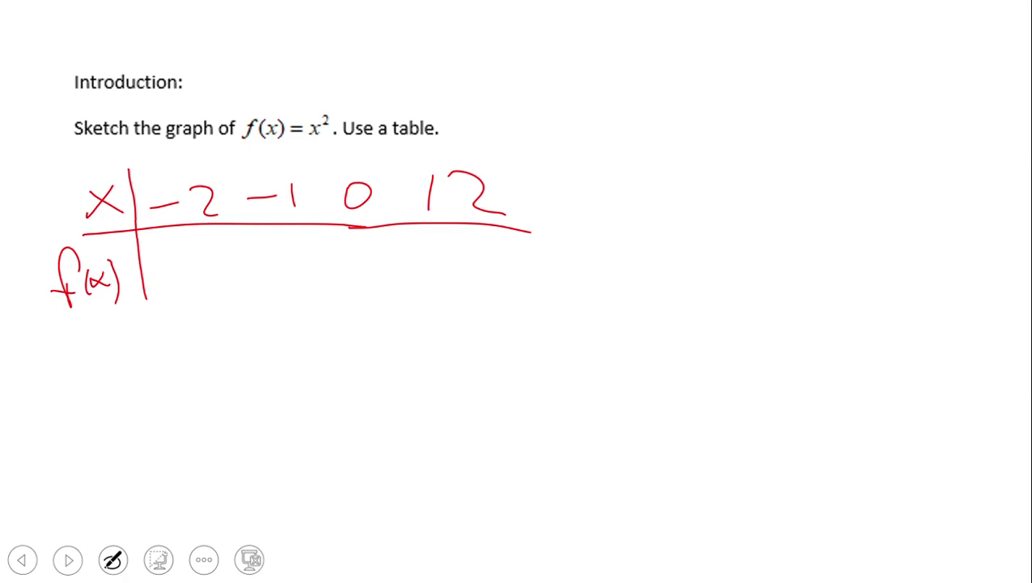
Step: Write 4, 1, 0, 1, 4 in the f(x) row under x = -2, -1, 0, 1, 2
{"action": "mouse_move", "coordinate": [179, 243]}
{"action": "left_mouse_down"}
{"action": "mouse_move", "coordinate": [199, 270]}
{"action": "mouse_move", "coordinate": [191, 298]}
{"action": "left_mouse_up"}
{"action": "left_click_drag", "start_coordinate": [278, 244], "coordinate": [280, 293]}
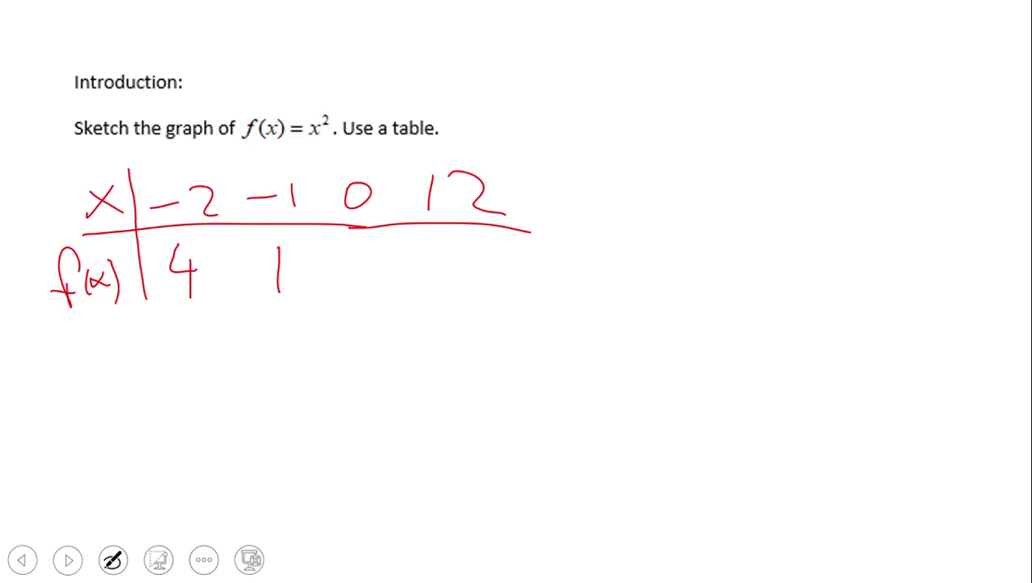
{"action": "left_click_drag", "start_coordinate": [343, 267], "coordinate": [346, 257]}
{"action": "left_click_drag", "start_coordinate": [424, 243], "coordinate": [425, 294]}
{"action": "mouse_move", "coordinate": [485, 239]}
{"action": "left_mouse_down"}
{"action": "mouse_move", "coordinate": [480, 257]}
{"action": "mouse_move", "coordinate": [511, 272]}
{"action": "mouse_move", "coordinate": [489, 292]}
{"action": "left_mouse_up"}
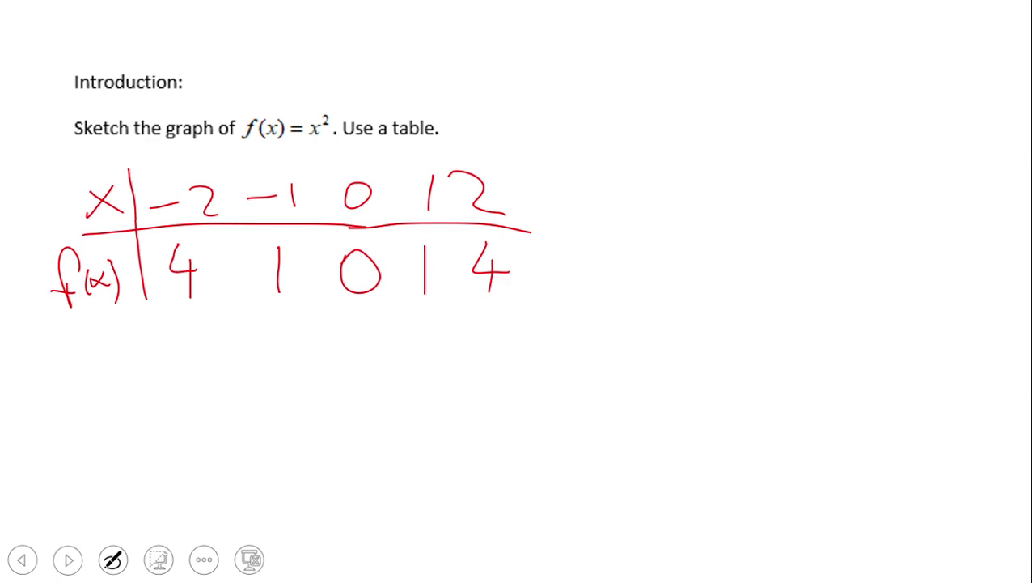
Step: Reveal the x² parabola, then trace its axis of symmetry and circle vertex V in purple
{"action": "key", "text": "Right"}
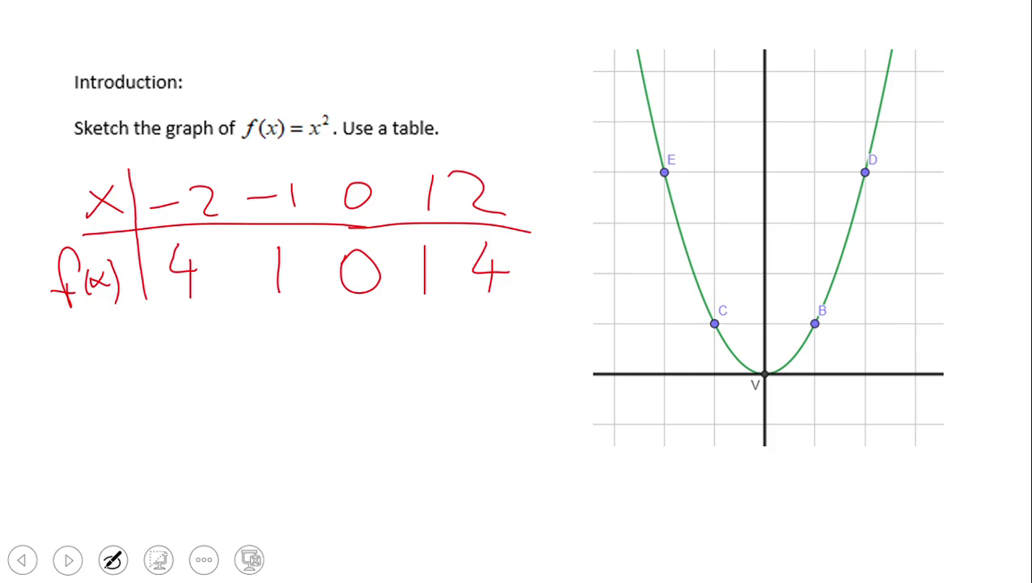
{"action": "mouse_move", "coordinate": [762, 29]}
{"action": "left_mouse_down"}
{"action": "mouse_move", "coordinate": [766, 479]}
{"action": "mouse_move", "coordinate": [753, 148]}
{"action": "mouse_move", "coordinate": [765, 100]}
{"action": "mouse_move", "coordinate": [754, 394]}
{"action": "left_mouse_up"}
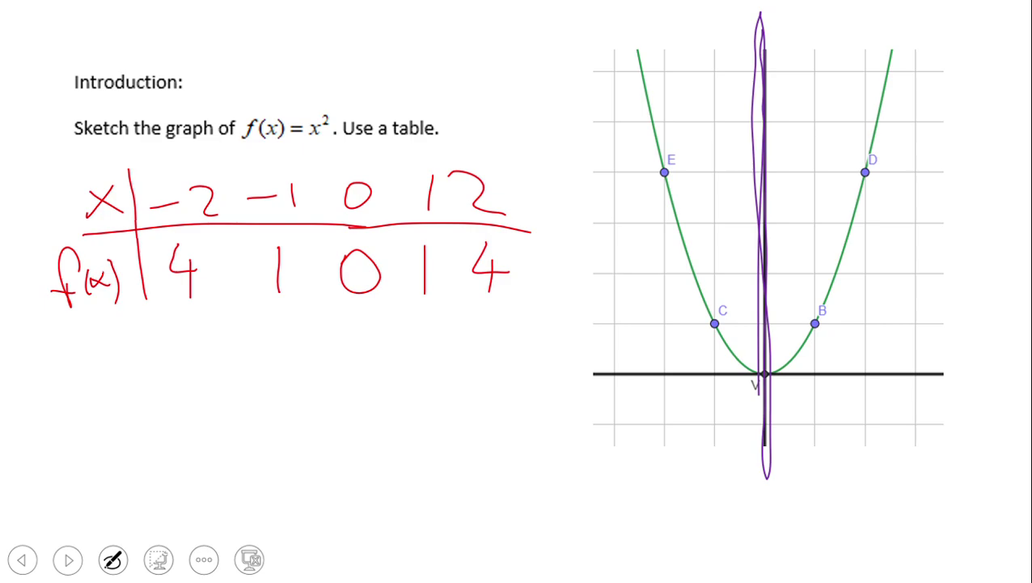
{"action": "mouse_move", "coordinate": [789, 366]}
{"action": "left_mouse_down"}
{"action": "mouse_move", "coordinate": [807, 413]}
{"action": "mouse_move", "coordinate": [767, 359]}
{"action": "left_mouse_up"}
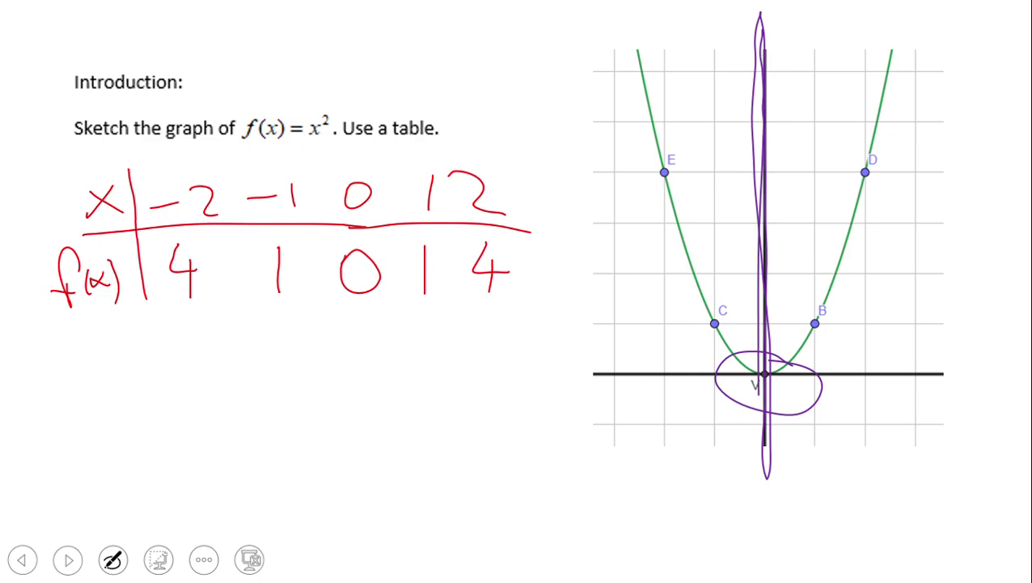
Step: Write 'D: any real number (-∞, ∞)' below the table
{"action": "left_click_drag", "start_coordinate": [81, 338], "coordinate": [84, 377]}
{"action": "mouse_move", "coordinate": [71, 326]}
{"action": "left_mouse_down"}
{"action": "mouse_move", "coordinate": [122, 364]}
{"action": "mouse_move", "coordinate": [84, 391]}
{"action": "left_mouse_up"}
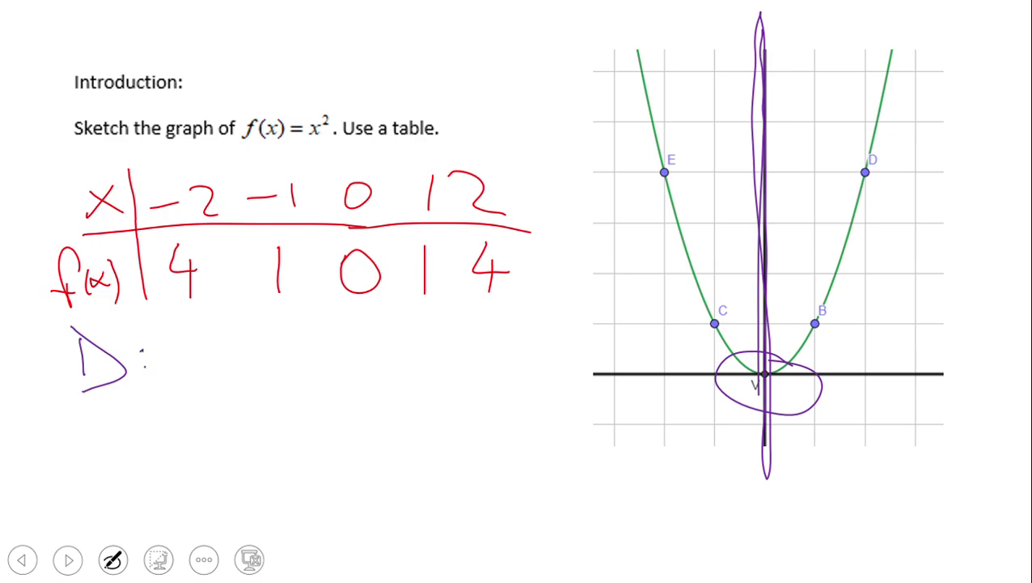
{"action": "mouse_move", "coordinate": [187, 344]}
{"action": "left_mouse_down"}
{"action": "mouse_move", "coordinate": [199, 337]}
{"action": "mouse_move", "coordinate": [215, 356]}
{"action": "mouse_move", "coordinate": [252, 361]}
{"action": "mouse_move", "coordinate": [275, 396]}
{"action": "left_mouse_up"}
{"action": "mouse_move", "coordinate": [320, 339]}
{"action": "left_mouse_down"}
{"action": "mouse_move", "coordinate": [327, 363]}
{"action": "mouse_move", "coordinate": [352, 339]}
{"action": "mouse_move", "coordinate": [363, 353]}
{"action": "mouse_move", "coordinate": [401, 353]}
{"action": "left_mouse_up"}
{"action": "mouse_move", "coordinate": [398, 300]}
{"action": "left_mouse_down"}
{"action": "mouse_move", "coordinate": [408, 353]}
{"action": "mouse_move", "coordinate": [442, 322]}
{"action": "mouse_move", "coordinate": [472, 350]}
{"action": "mouse_move", "coordinate": [511, 340]}
{"action": "mouse_move", "coordinate": [534, 349]}
{"action": "left_mouse_up"}
{"action": "mouse_move", "coordinate": [532, 291]}
{"action": "left_mouse_down"}
{"action": "mouse_move", "coordinate": [567, 339]}
{"action": "mouse_move", "coordinate": [571, 332]}
{"action": "mouse_move", "coordinate": [591, 347]}
{"action": "mouse_move", "coordinate": [620, 327]}
{"action": "left_mouse_up"}
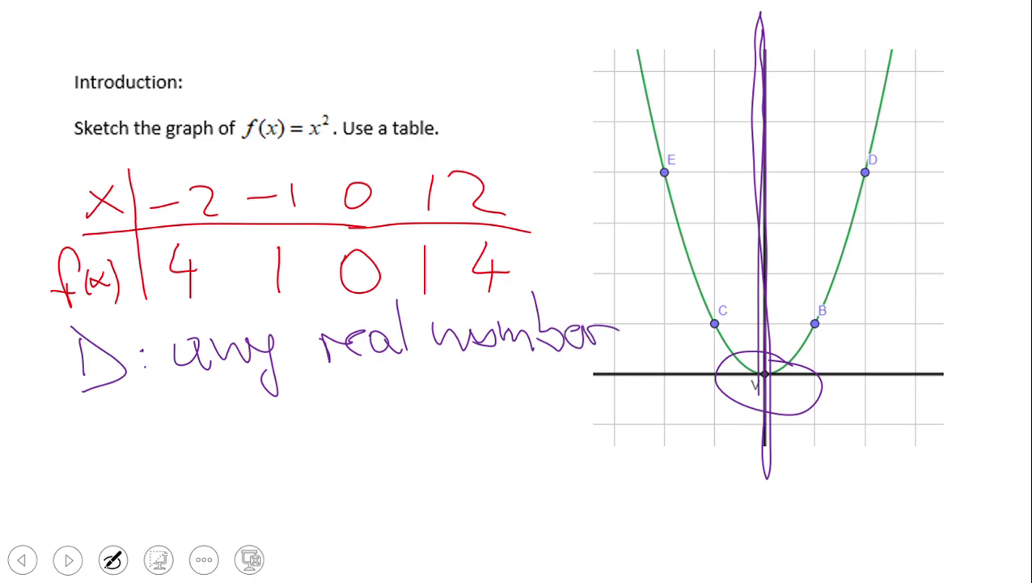
{"action": "mouse_move", "coordinate": [324, 363]}
{"action": "left_mouse_down"}
{"action": "mouse_move", "coordinate": [317, 412]}
{"action": "mouse_move", "coordinate": [341, 387]}
{"action": "mouse_move", "coordinate": [390, 384]}
{"action": "mouse_move", "coordinate": [425, 416]}
{"action": "left_mouse_up"}
{"action": "mouse_move", "coordinate": [447, 384]}
{"action": "left_mouse_down"}
{"action": "mouse_move", "coordinate": [476, 385]}
{"action": "mouse_move", "coordinate": [438, 387]}
{"action": "left_mouse_up"}
{"action": "left_click_drag", "start_coordinate": [497, 362], "coordinate": [492, 424]}
Step: Begin the range line with 'R:' underneath the domain
{"action": "left_click_drag", "start_coordinate": [109, 429], "coordinate": [113, 475]}
{"action": "mouse_move", "coordinate": [73, 441]}
{"action": "left_mouse_down"}
{"action": "mouse_move", "coordinate": [109, 447]}
{"action": "mouse_move", "coordinate": [140, 477]}
{"action": "left_mouse_up"}
{"action": "left_click", "coordinate": [146, 443]}
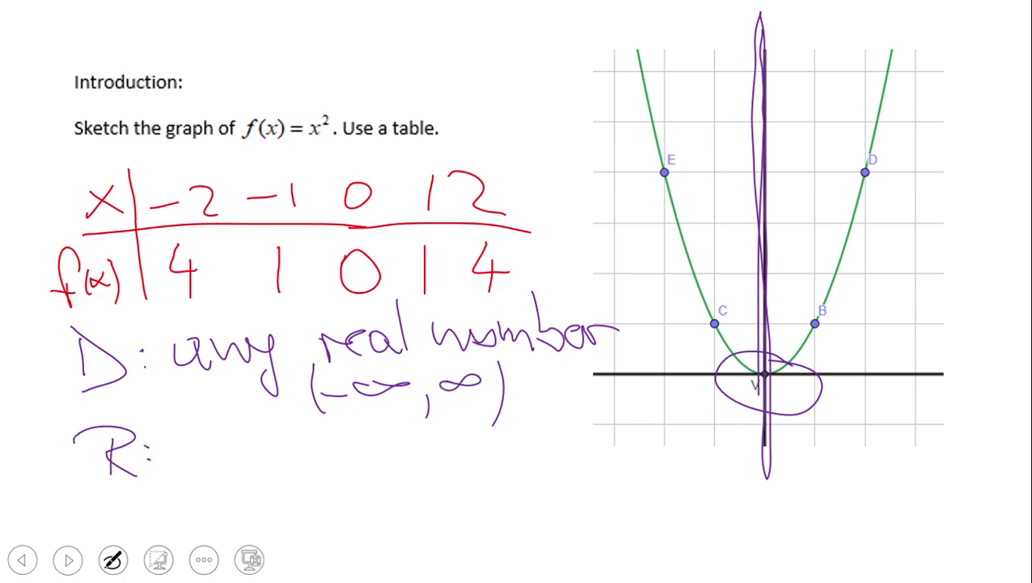
Step: Complete the range as 'R: y ≥ 0', trace the graph's vertical axis, then switch to GeoGebra
{"action": "mouse_move", "coordinate": [176, 439]}
{"action": "left_mouse_down"}
{"action": "mouse_move", "coordinate": [208, 489]}
{"action": "mouse_move", "coordinate": [183, 496]}
{"action": "left_mouse_up"}
{"action": "mouse_move", "coordinate": [219, 434]}
{"action": "left_mouse_down"}
{"action": "mouse_move", "coordinate": [224, 477]}
{"action": "mouse_move", "coordinate": [330, 455]}
{"action": "left_mouse_up"}
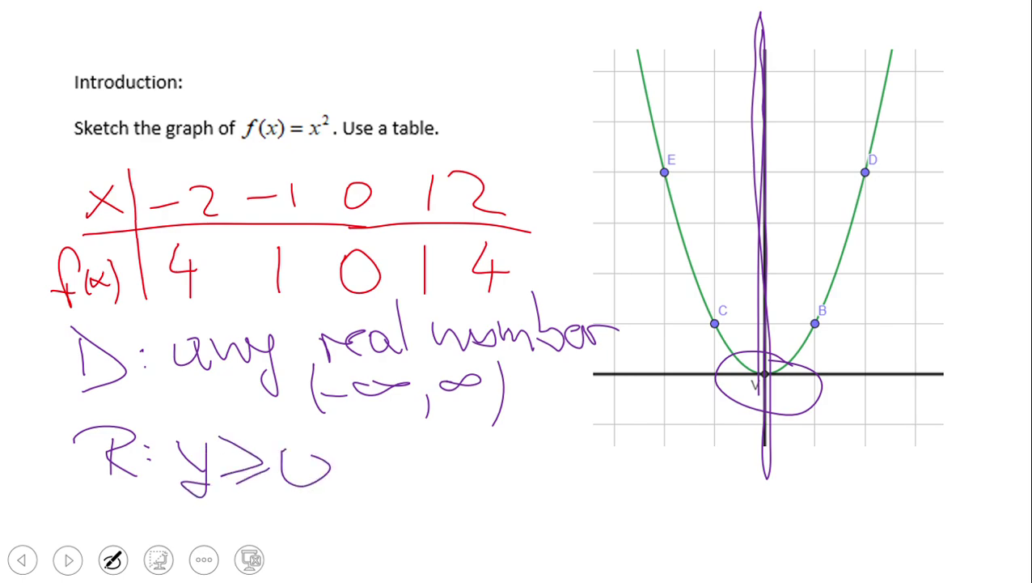
{"action": "mouse_move", "coordinate": [752, 377]}
{"action": "left_mouse_down"}
{"action": "mouse_move", "coordinate": [761, 33]}
{"action": "mouse_move", "coordinate": [762, 278]}
{"action": "mouse_move", "coordinate": [770, 176]}
{"action": "mouse_move", "coordinate": [759, 122]}
{"action": "mouse_move", "coordinate": [756, 259]}
{"action": "left_mouse_up"}
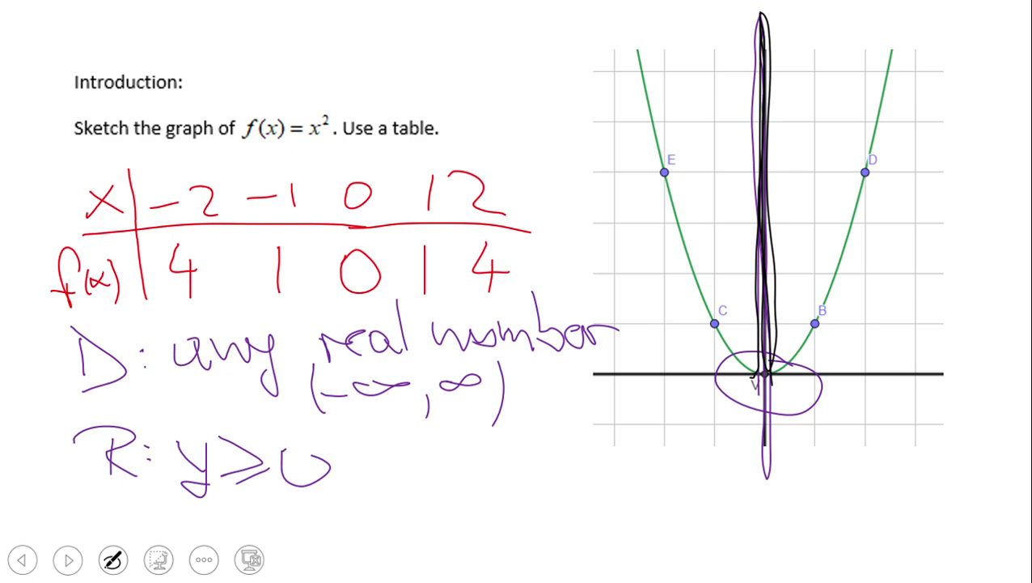
{"action": "key", "text": "alt+Tab"}
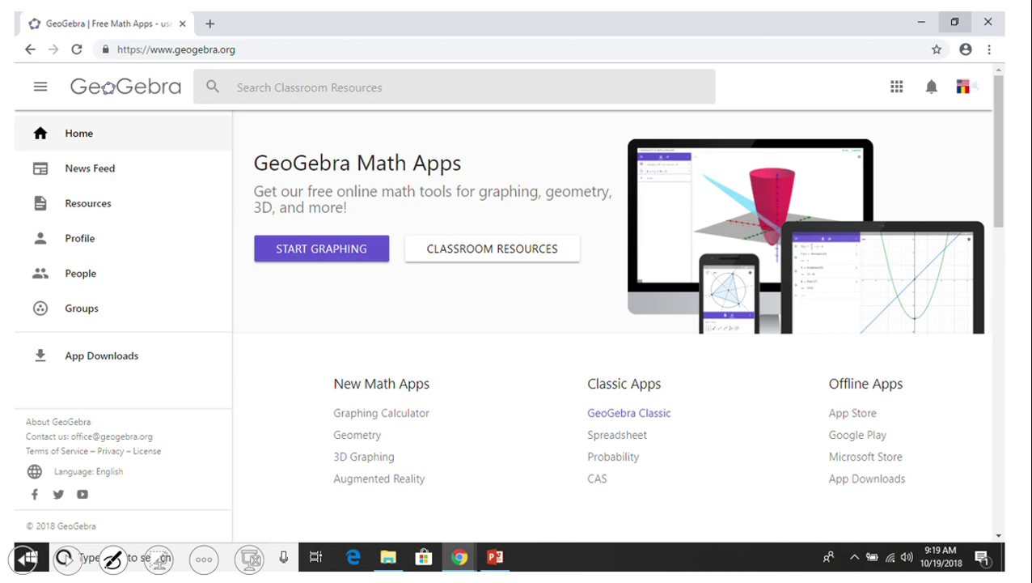
Step: Circle the GeoGebra web address and the Graphing Calculator link to open the calculator
{"action": "mouse_move", "coordinate": [207, 18]}
{"action": "left_mouse_down"}
{"action": "mouse_move", "coordinate": [123, 93]}
{"action": "mouse_move", "coordinate": [249, 33]}
{"action": "left_mouse_up"}
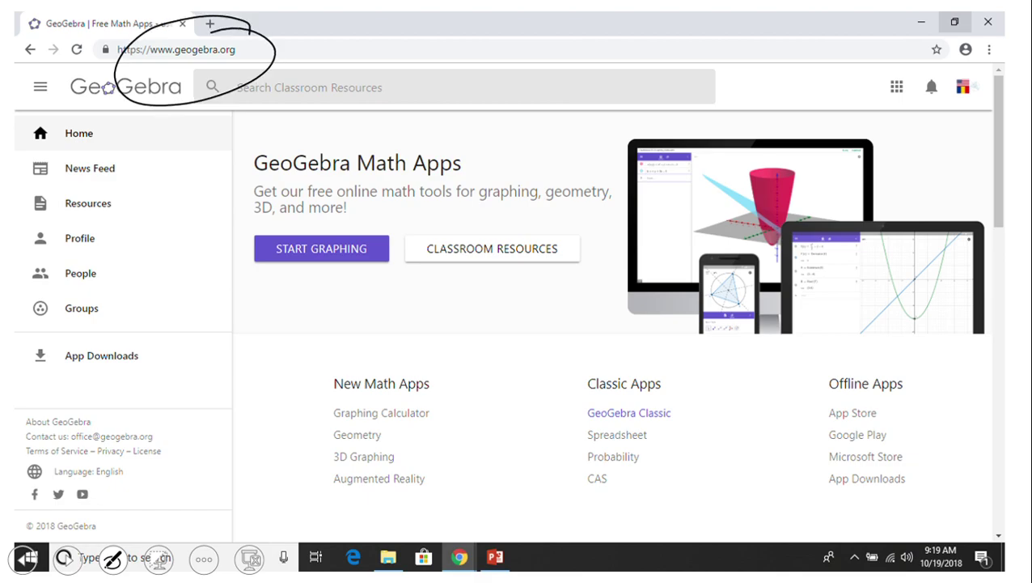
{"action": "mouse_move", "coordinate": [328, 385]}
{"action": "left_mouse_down"}
{"action": "mouse_move", "coordinate": [298, 404]}
{"action": "mouse_move", "coordinate": [445, 401]}
{"action": "mouse_move", "coordinate": [261, 395]}
{"action": "left_mouse_up"}
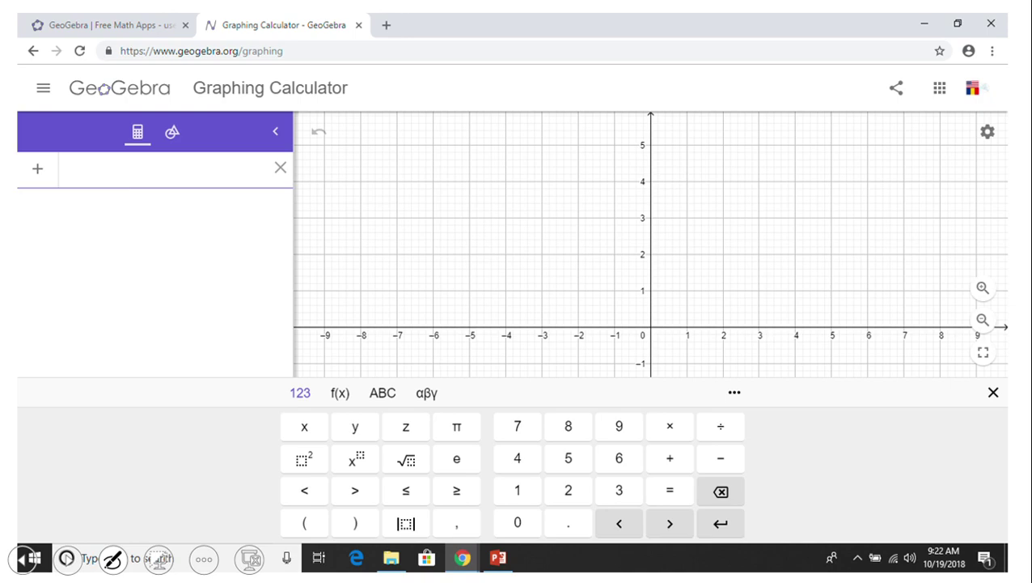
Step: Draw an ink arrow and handwrite 'x^2' beside the f(x) = x² parabola
{"action": "left_click_drag", "start_coordinate": [82, 466], "coordinate": [230, 465]}
{"action": "left_click_drag", "start_coordinate": [222, 446], "coordinate": [233, 481]}
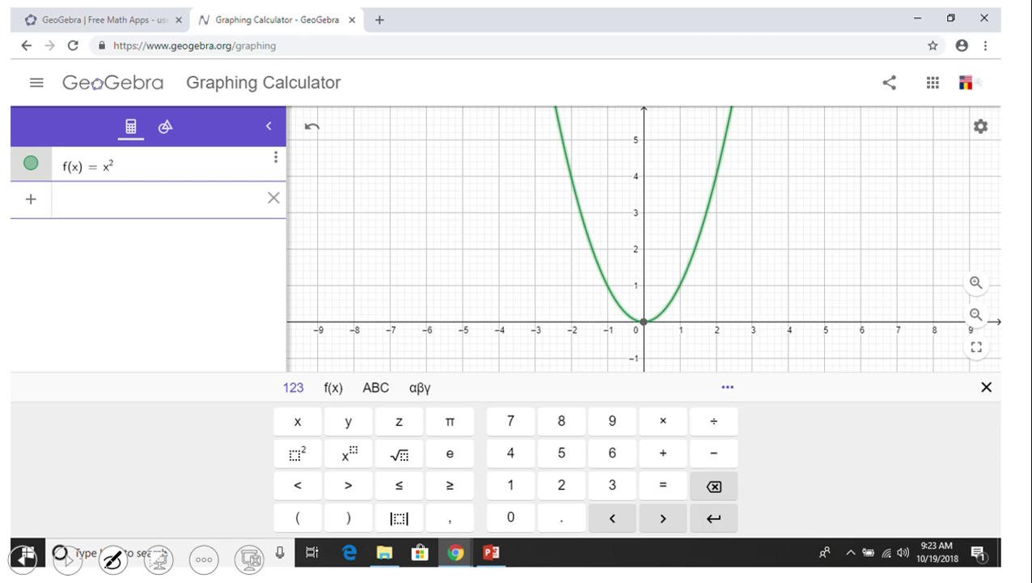
{"action": "left_click_drag", "start_coordinate": [139, 299], "coordinate": [111, 332]}
{"action": "left_click_drag", "start_coordinate": [107, 302], "coordinate": [150, 332]}
{"action": "mouse_move", "coordinate": [152, 287]}
{"action": "left_mouse_down"}
{"action": "mouse_move", "coordinate": [165, 267]}
{"action": "mouse_move", "coordinate": [194, 298]}
{"action": "left_mouse_up"}
{"action": "left_click_drag", "start_coordinate": [222, 262], "coordinate": [255, 299]}
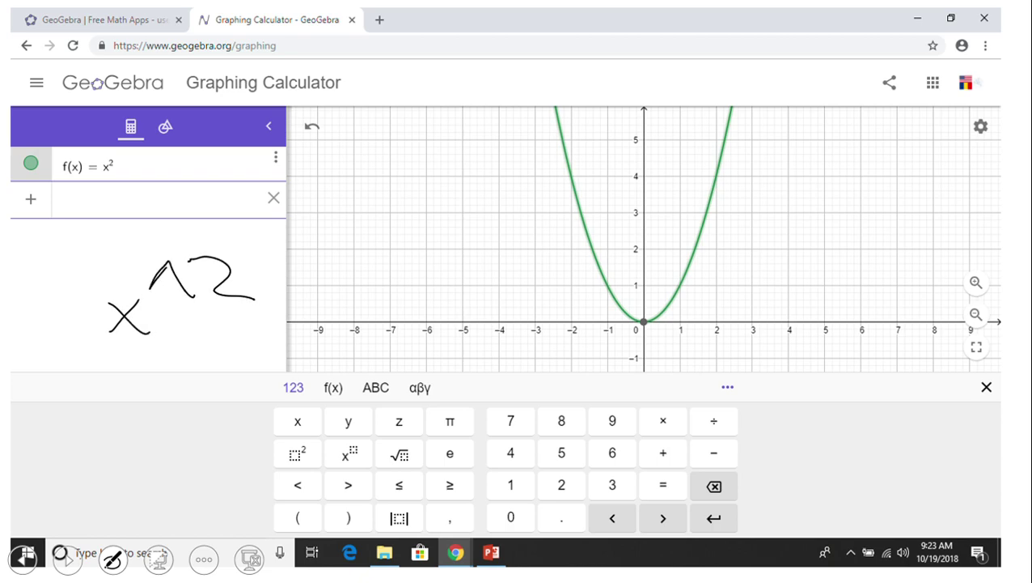
Step: Erase the handwritten 2 after 'x^' and rewrite it in ink
{"action": "left_click", "coordinate": [113, 558]}
{"action": "left_click", "coordinate": [214, 285]}
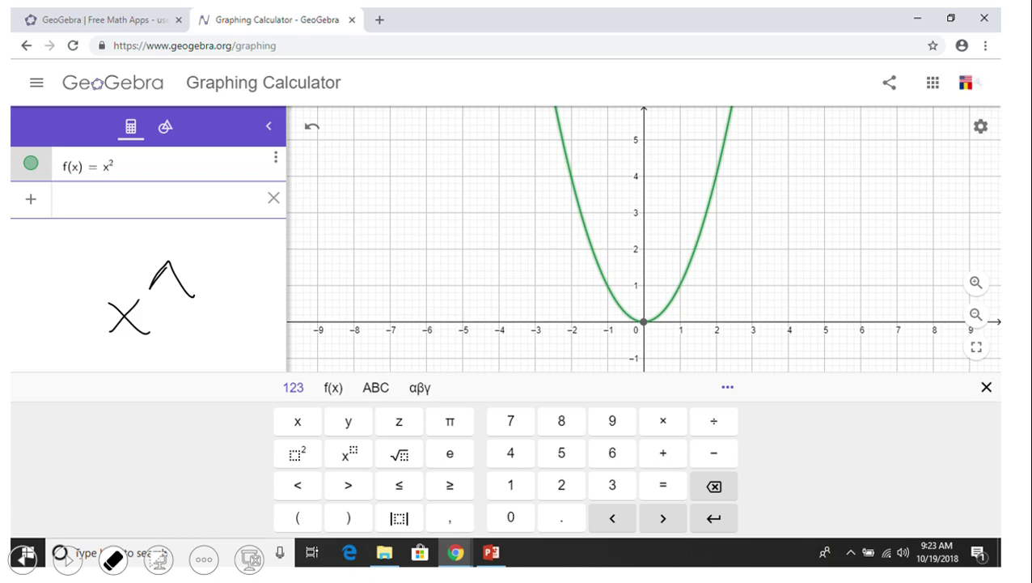
{"action": "left_click", "coordinate": [113, 558]}
{"action": "mouse_move", "coordinate": [230, 293]}
{"action": "left_mouse_down"}
{"action": "mouse_move", "coordinate": [237, 327]}
{"action": "mouse_move", "coordinate": [258, 345]}
{"action": "left_mouse_up"}
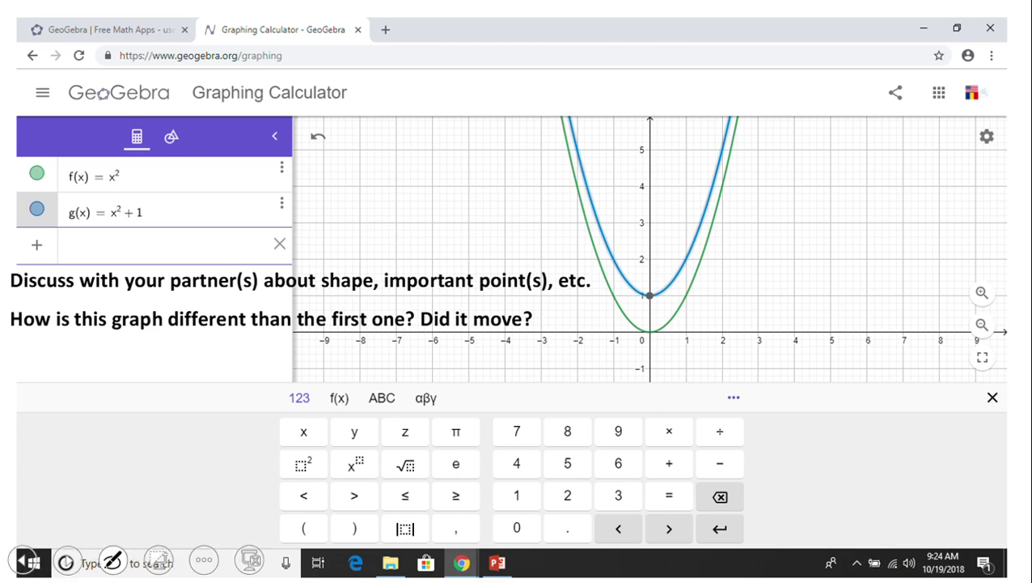
Step: Show the Vertex, Axis of symmetry, Orientation, Domain and Range checklist
{"action": "key", "text": "Right"}
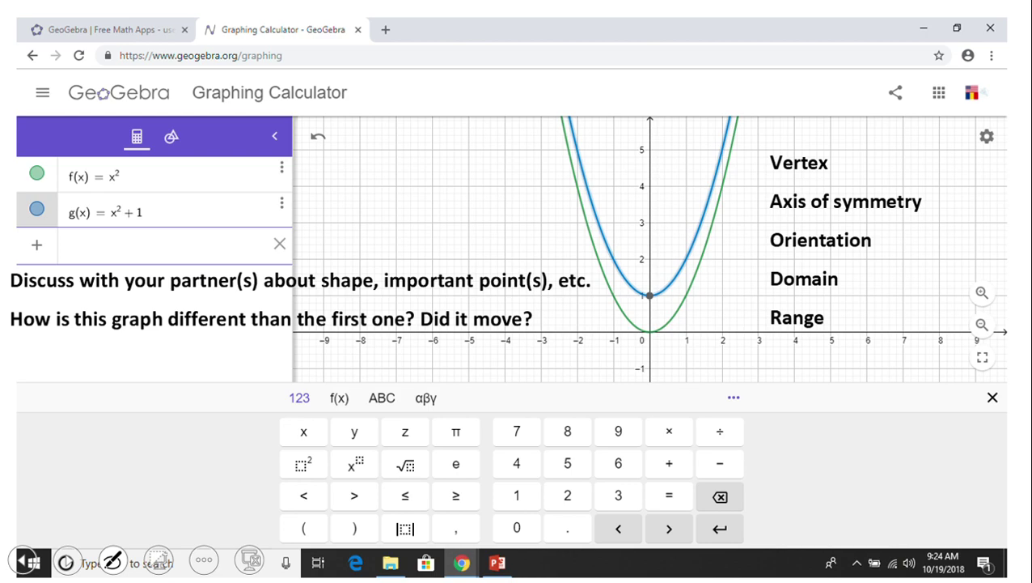
Step: Circle g(x)'s vertex at (0, 1) and draw its axis of symmetry along x = 0
{"action": "mouse_move", "coordinate": [662, 277]}
{"action": "left_mouse_down"}
{"action": "mouse_move", "coordinate": [647, 278]}
{"action": "mouse_move", "coordinate": [678, 285]}
{"action": "mouse_move", "coordinate": [636, 301]}
{"action": "left_mouse_up"}
{"action": "left_click_drag", "start_coordinate": [647, 83], "coordinate": [655, 441]}
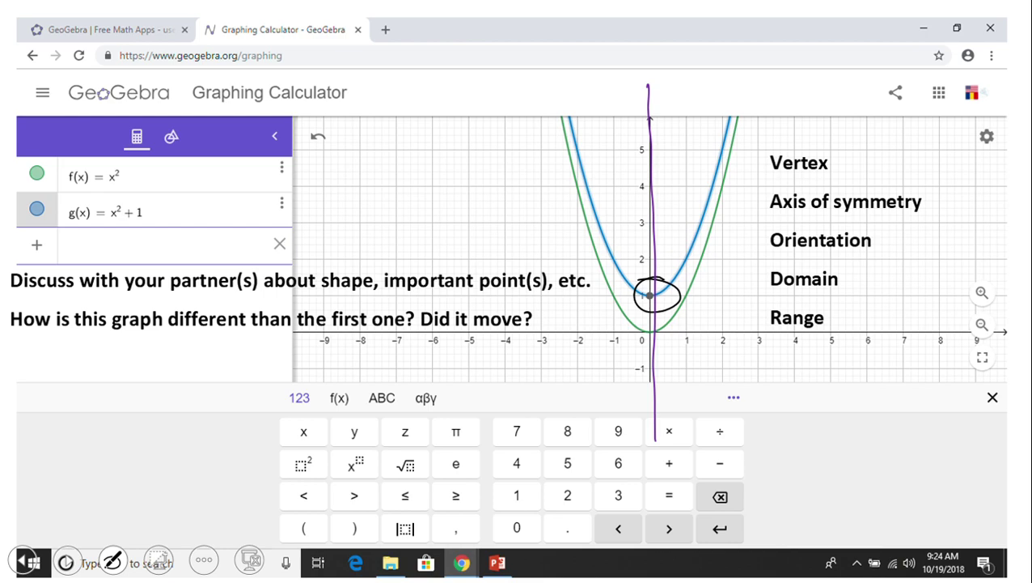
Step: Handwrite 'y ≥' next to the Range label
{"action": "mouse_move", "coordinate": [831, 298]}
{"action": "left_mouse_down"}
{"action": "mouse_move", "coordinate": [863, 299]}
{"action": "mouse_move", "coordinate": [842, 347]}
{"action": "left_mouse_up"}
{"action": "mouse_move", "coordinate": [874, 299]}
{"action": "left_mouse_down"}
{"action": "mouse_move", "coordinate": [880, 330]}
{"action": "mouse_move", "coordinate": [910, 327]}
{"action": "mouse_move", "coordinate": [922, 342]}
{"action": "left_mouse_up"}
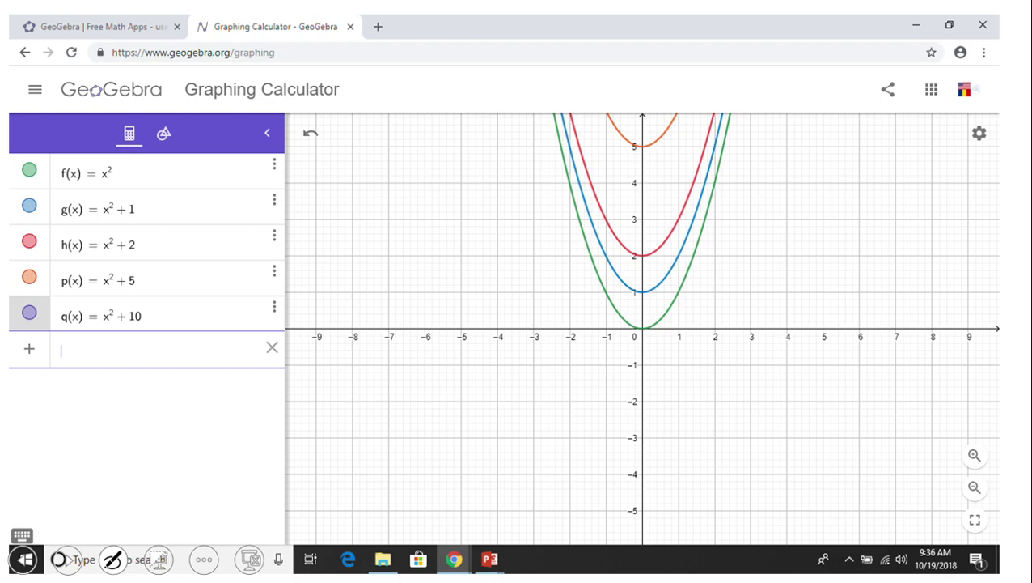
Step: Ink the range y ≥ 1 beside g(x) and start a y ≥ note beside p(x)
{"action": "mouse_move", "coordinate": [168, 195]}
{"action": "left_mouse_down"}
{"action": "mouse_move", "coordinate": [181, 208]}
{"action": "mouse_move", "coordinate": [181, 235]}
{"action": "mouse_move", "coordinate": [175, 226]}
{"action": "left_mouse_up"}
{"action": "mouse_move", "coordinate": [212, 193]}
{"action": "left_mouse_down"}
{"action": "mouse_move", "coordinate": [209, 219]}
{"action": "mouse_move", "coordinate": [250, 214]}
{"action": "mouse_move", "coordinate": [274, 228]}
{"action": "left_mouse_up"}
{"action": "mouse_move", "coordinate": [169, 274]}
{"action": "left_mouse_down"}
{"action": "mouse_move", "coordinate": [196, 307]}
{"action": "mouse_move", "coordinate": [182, 325]}
{"action": "left_mouse_up"}
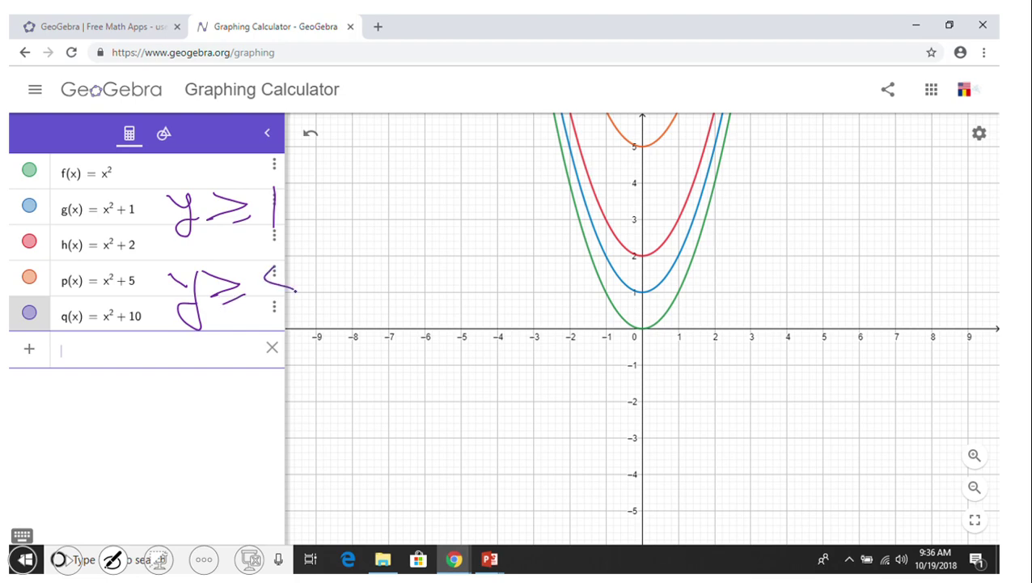